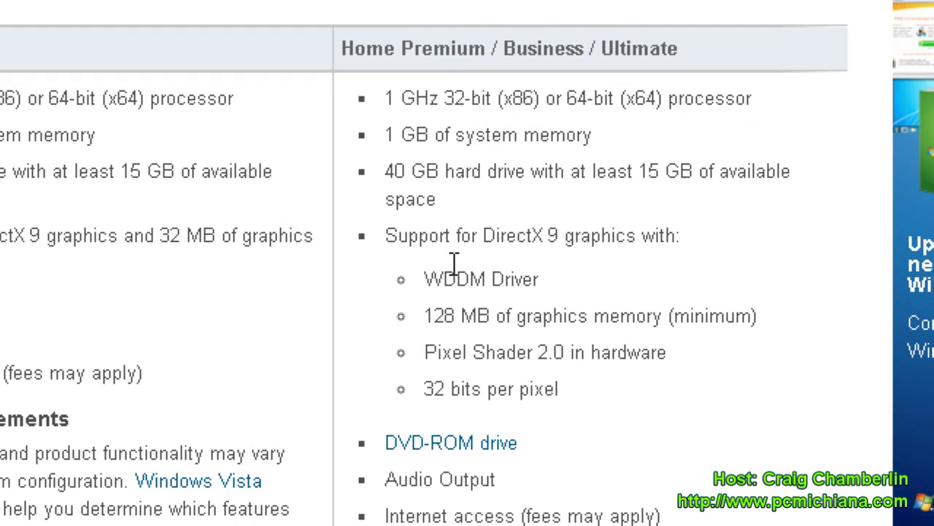
Select the Windows 7 requirement line '40 GB hard drive with at least 15 GB available space'.
left_click_drag(435, 198, 386, 172)
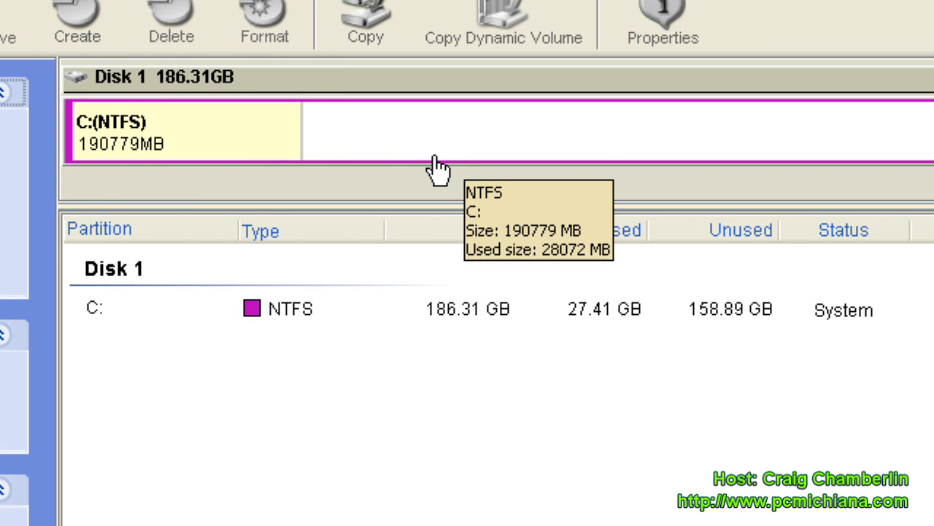
Bring up the context menu for the 186 GB C: partition in the disk map.
mouse_move(438, 164)
right_click(436, 149)
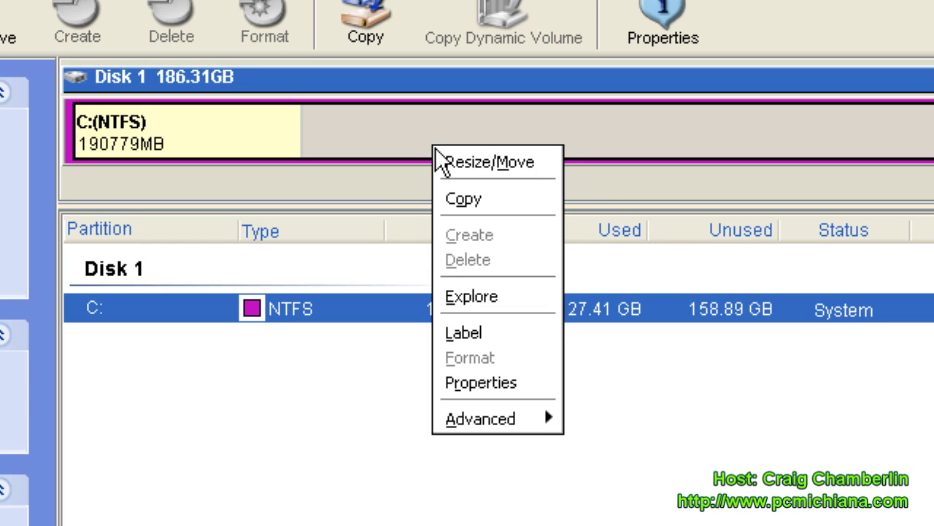
Open Resize/Move for C:, leaving its size at 190779.7 MB.
left_click(452, 160)
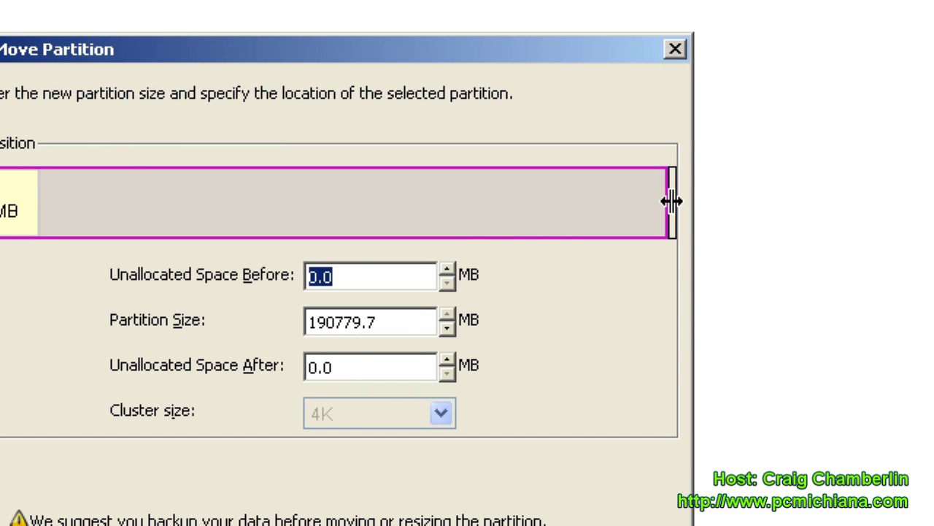
mouse_move(672, 202)
left_mouse_down()
mouse_move(650, 201)
mouse_move(672, 202)
left_mouse_up()
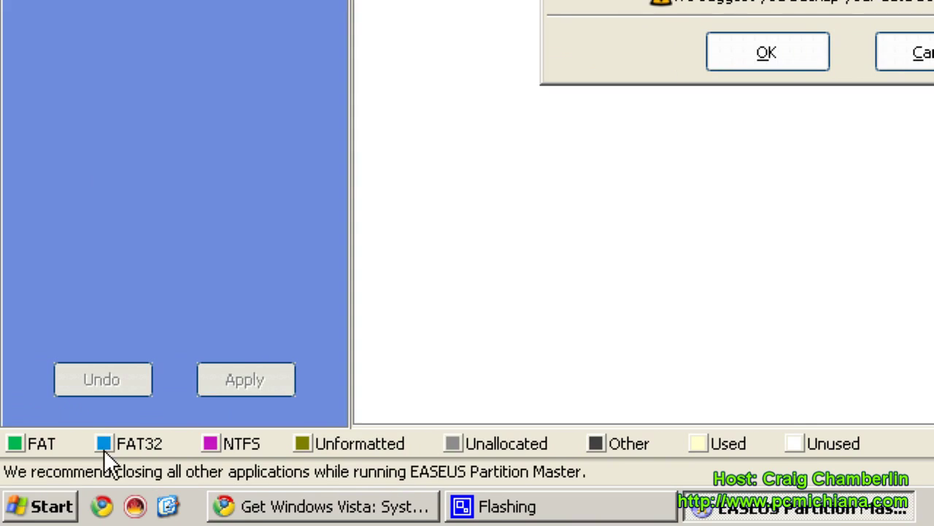
left_click(49, 508)
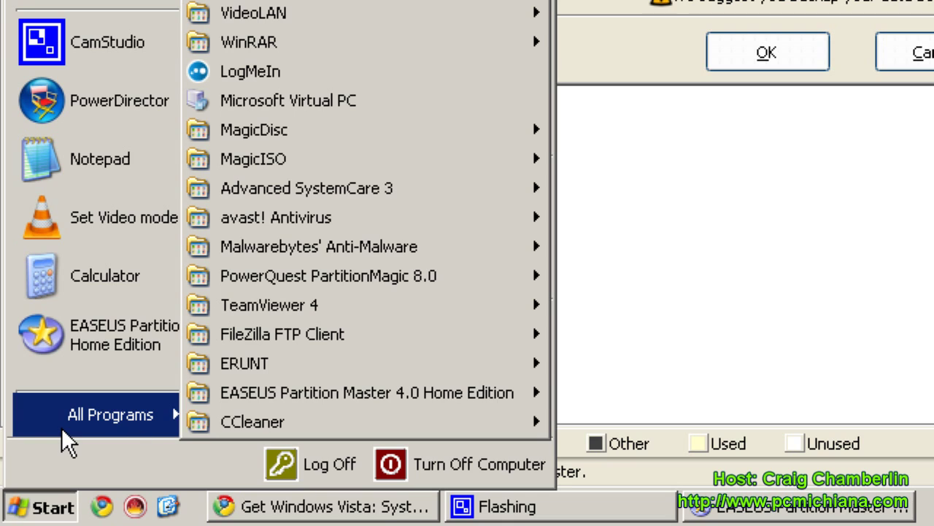
mouse_move(261, 158)
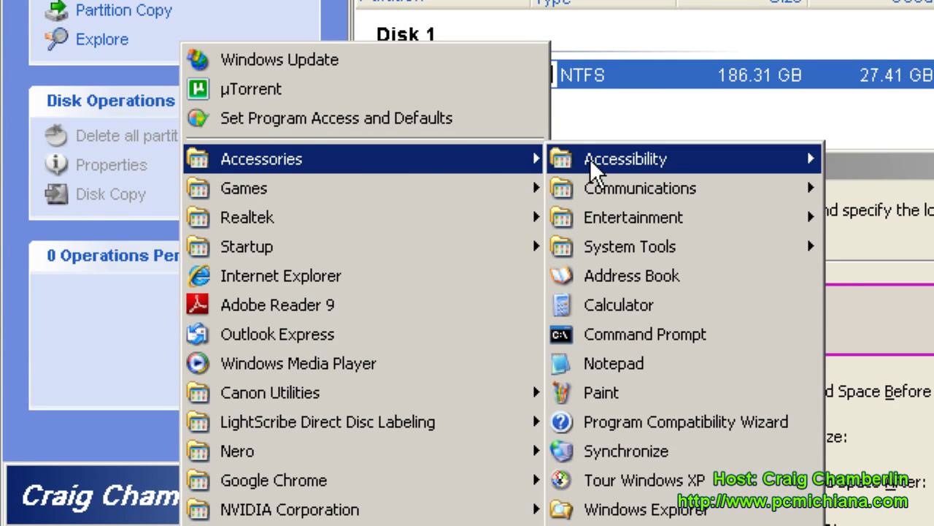
Calculate 190779.7 minus 40960 in Calculator, giving a new C: size of 149819.7 MB.
left_click(689, 306)
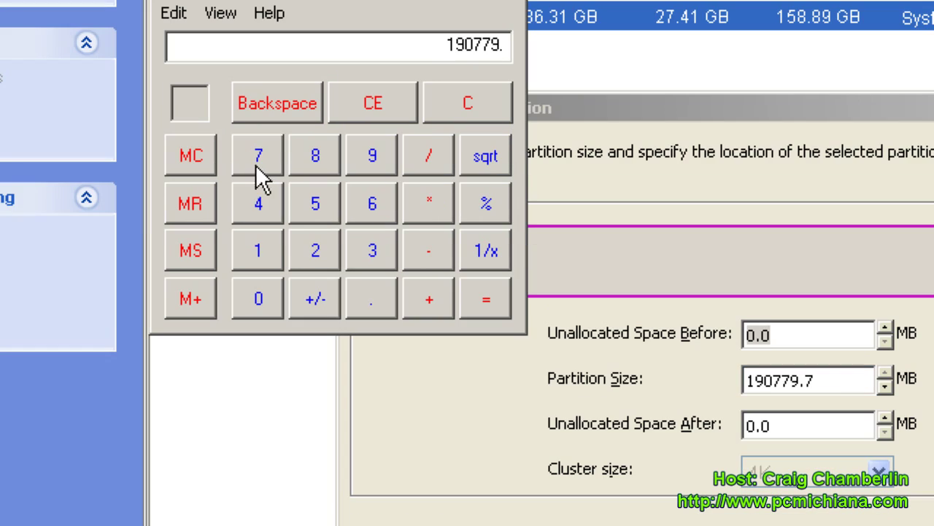
type("190779.")
left_click(254, 168)
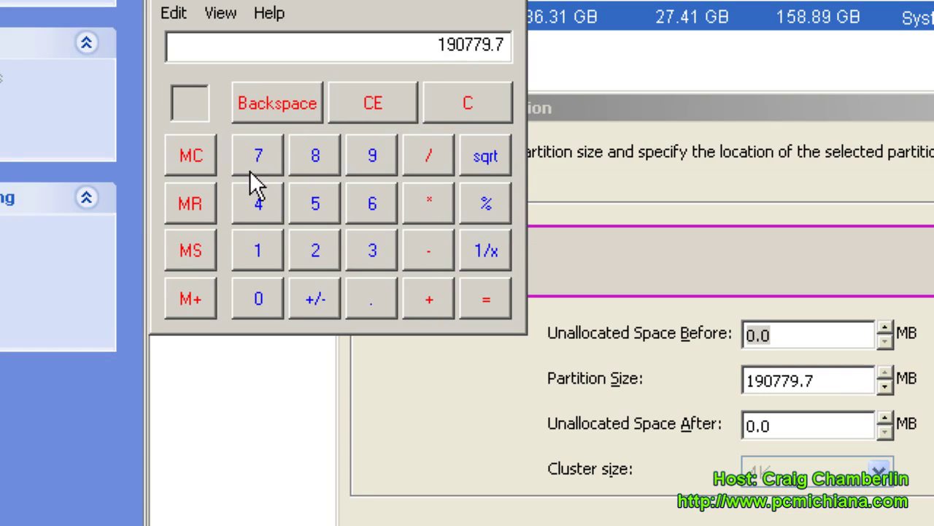
left_click(421, 254)
left_click(269, 205)
left_click(254, 303)
left_click(369, 166)
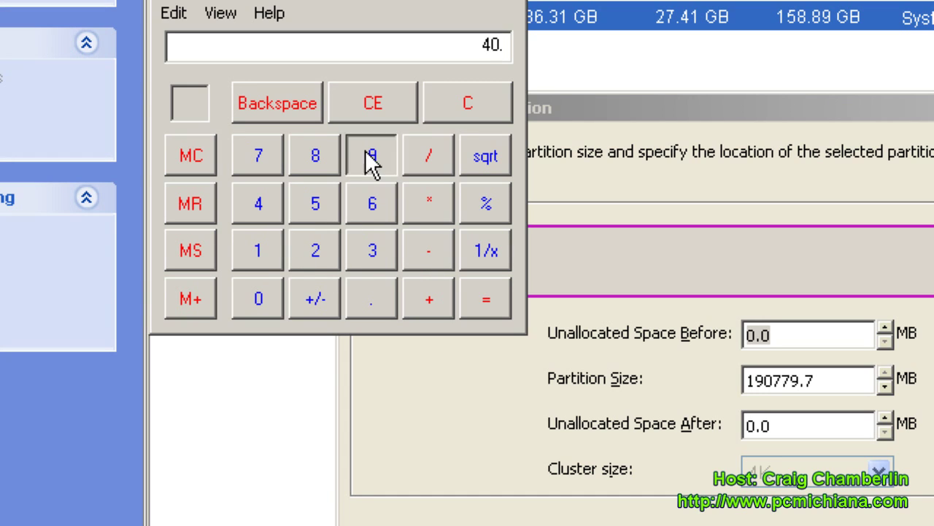
left_click(369, 208)
left_click(252, 301)
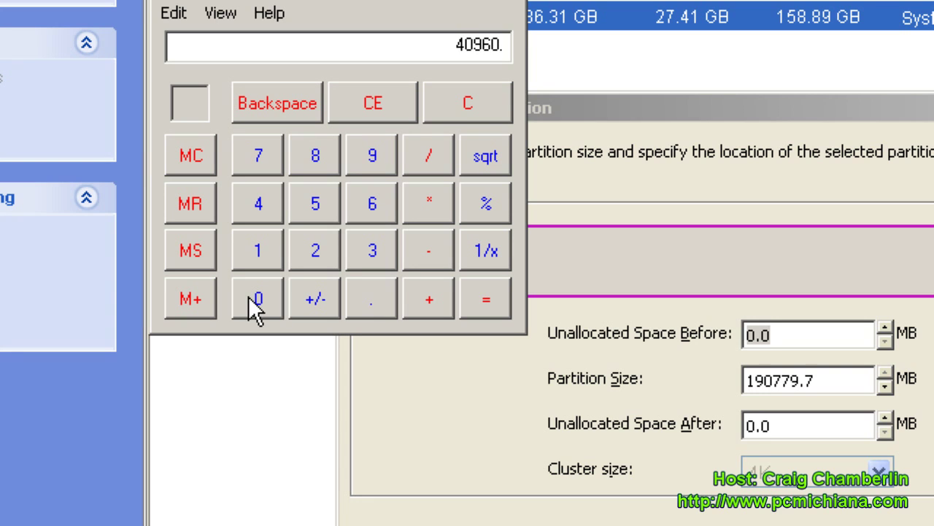
left_click(483, 301)
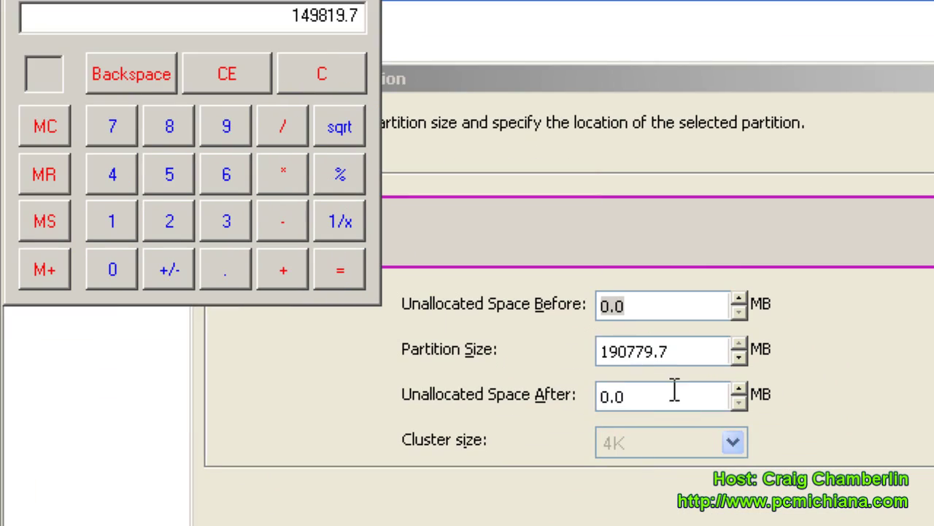
Set C: partition size to 149819.7 MB, leaving 40960 MB unallocated after it.
left_click_drag(679, 352, 580, 365)
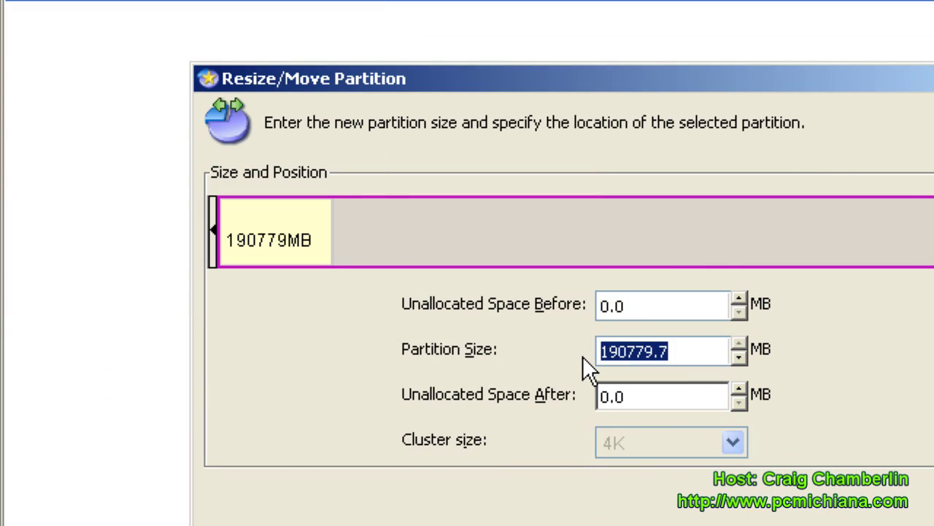
type("14981")
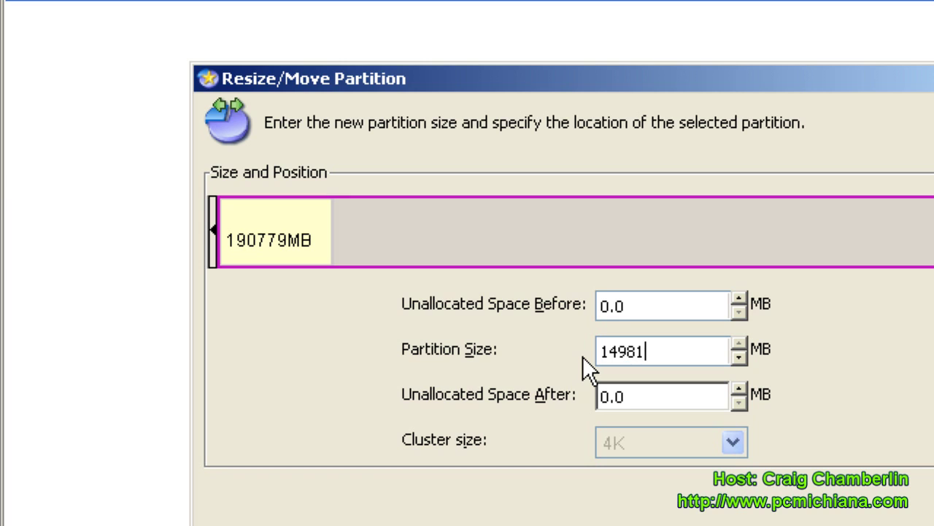
type("9.7")
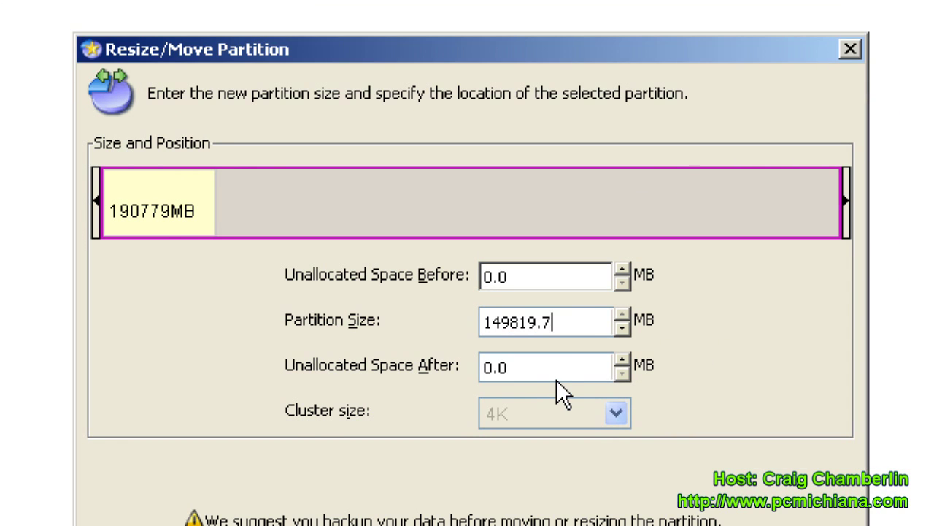
left_click(559, 371)
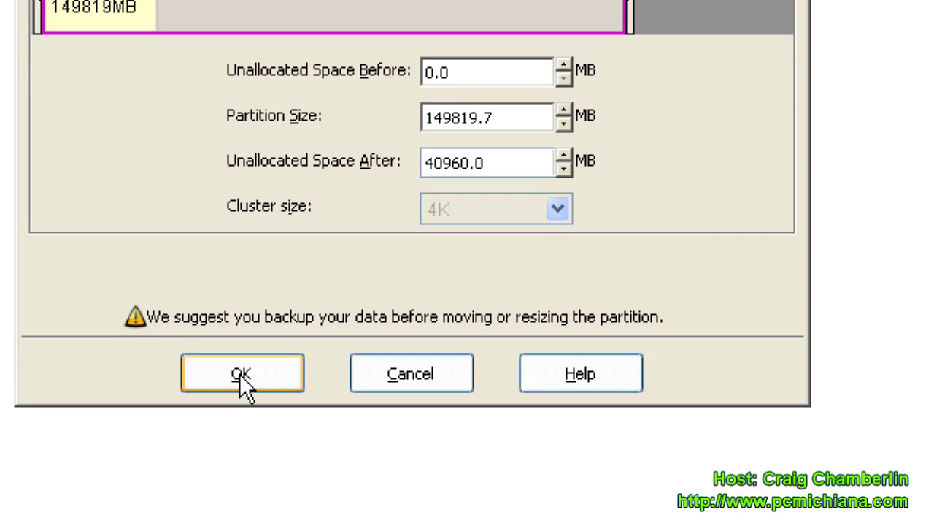
left_click(241, 375)
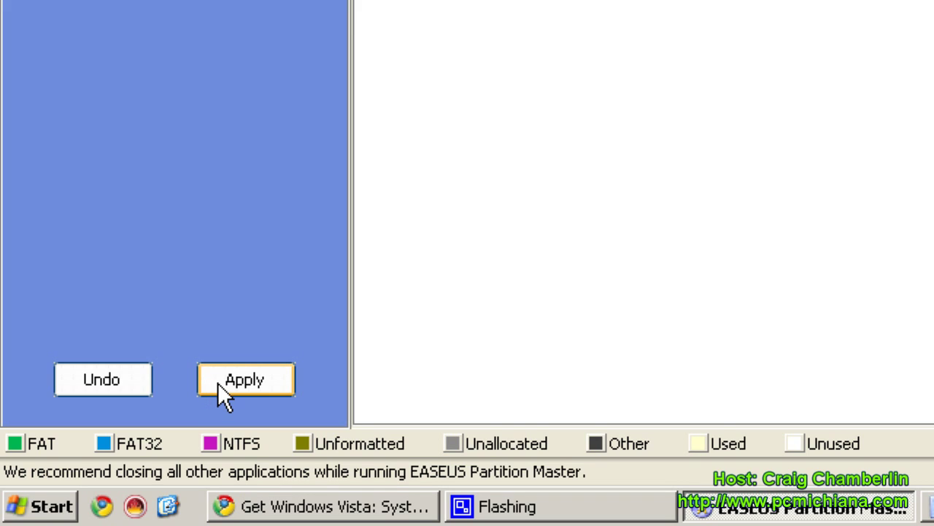
Confirm the resize, queuing C: at 146.31 GB beside 40 GB unallocated.
left_click(217, 382)
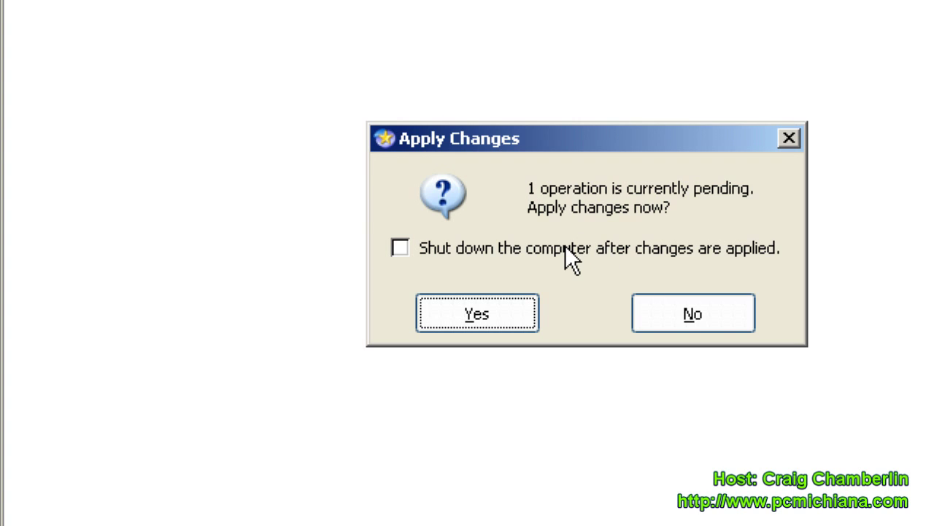
Enable 'Shut down the computer after changes are applied' for the pending resize.
left_click(562, 246)
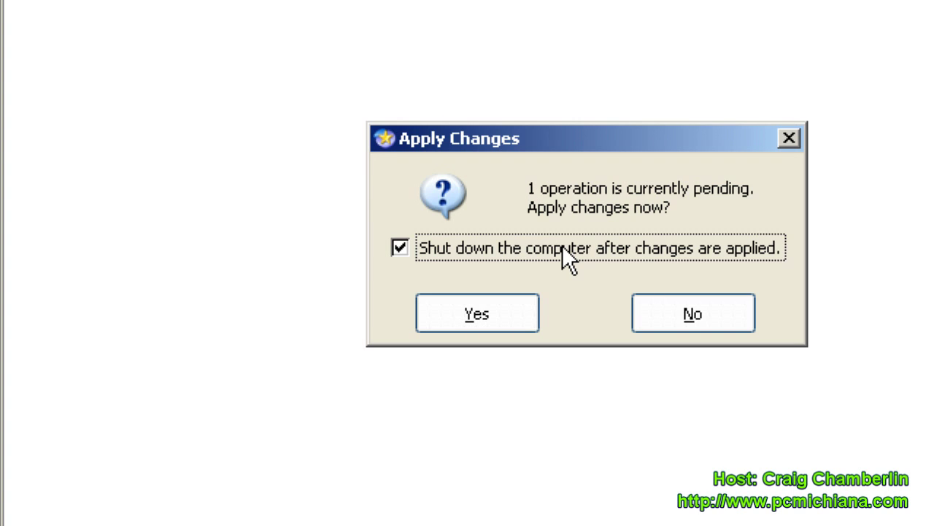